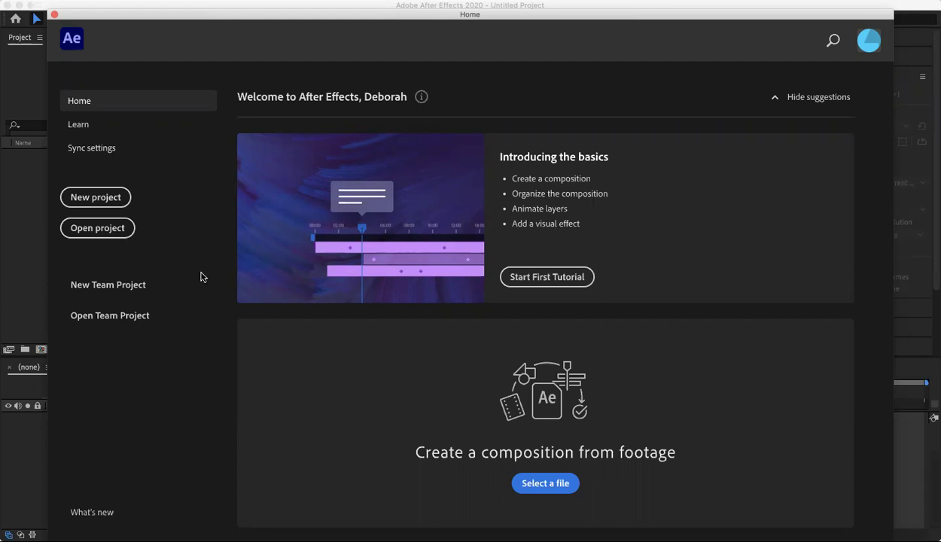
Close the Home screen and import the Trees - 30222.mp4 video together with the mixkit moonlight MP3 from the Assets folder.
{"action": "left_click", "coordinate": [110, 227]}
{"action": "left_click", "coordinate": [54, 15]}
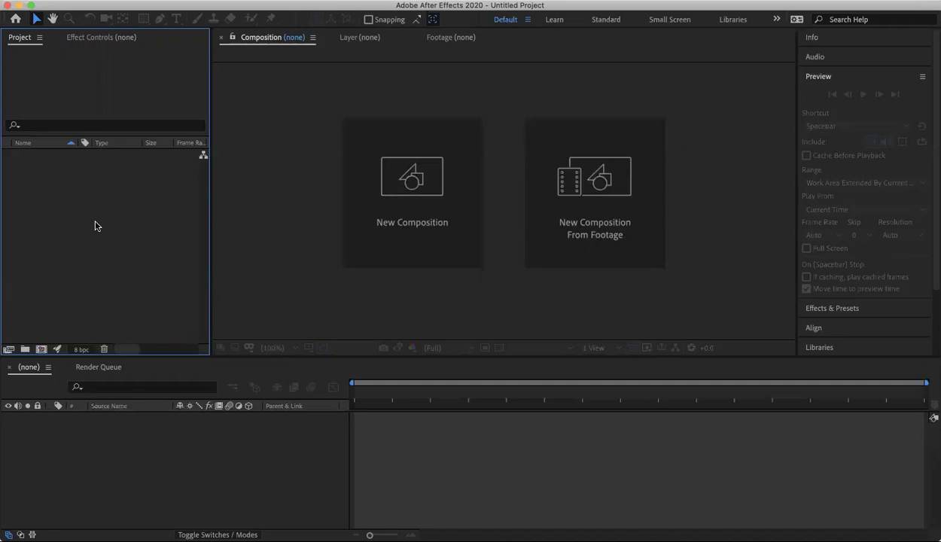
{"action": "left_click", "coordinate": [111, 1]}
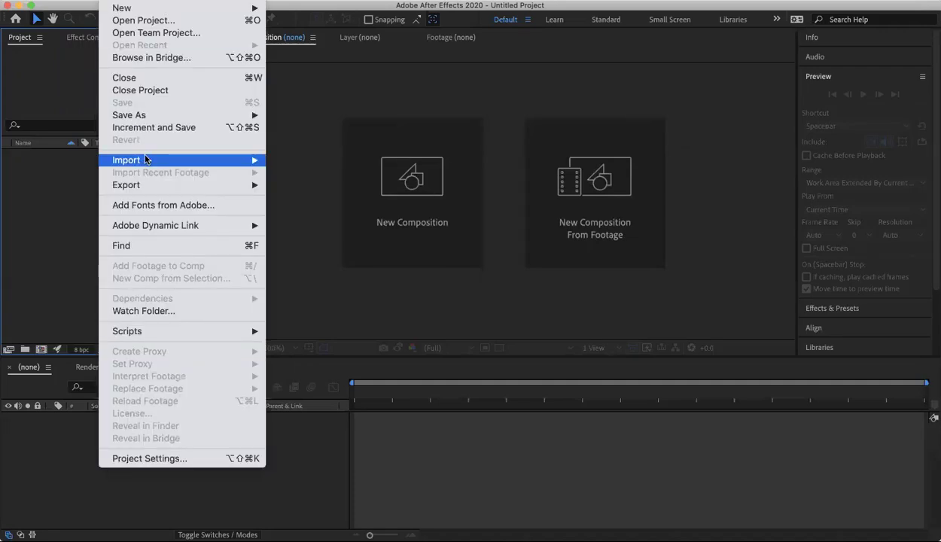
{"action": "mouse_move", "coordinate": [143, 159]}
{"action": "left_click", "coordinate": [273, 163]}
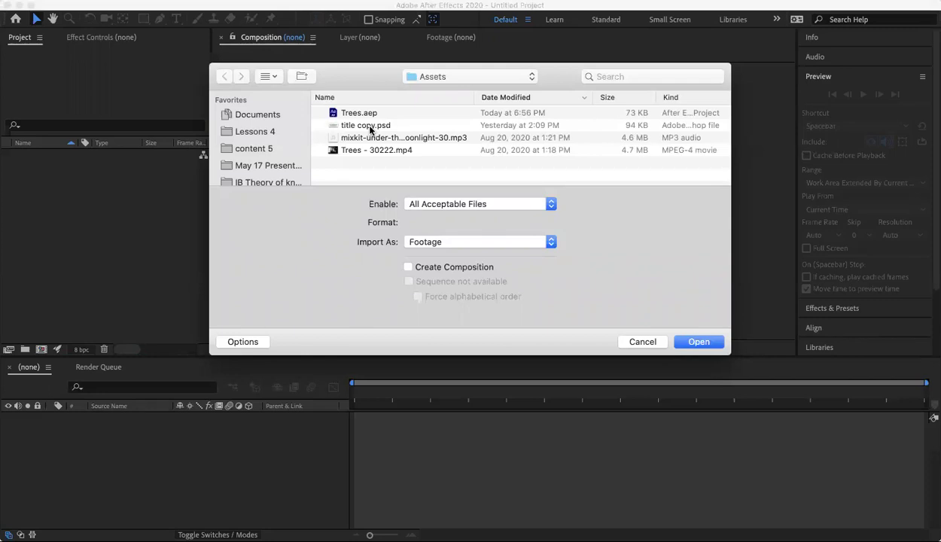
{"action": "left_click", "coordinate": [376, 151]}
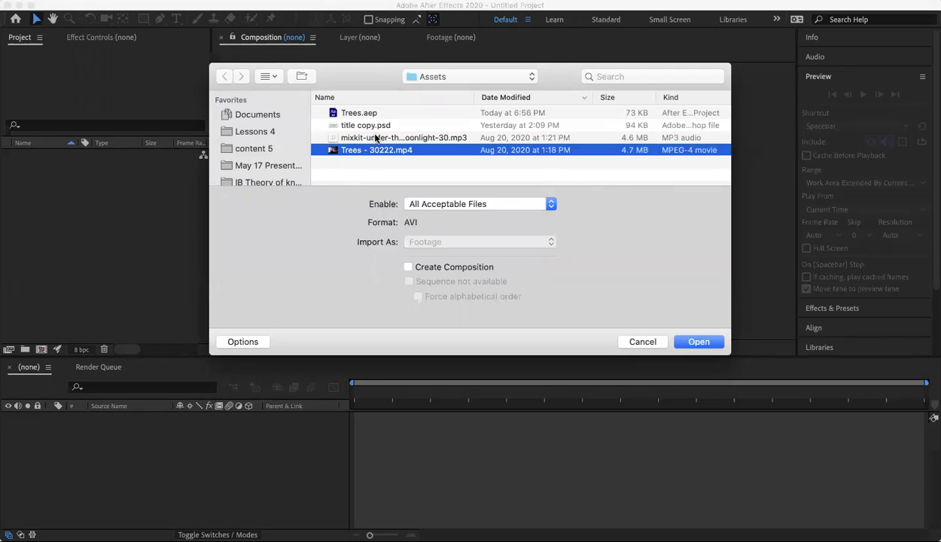
{"action": "left_click", "coordinate": [375, 137], "text": "shift"}
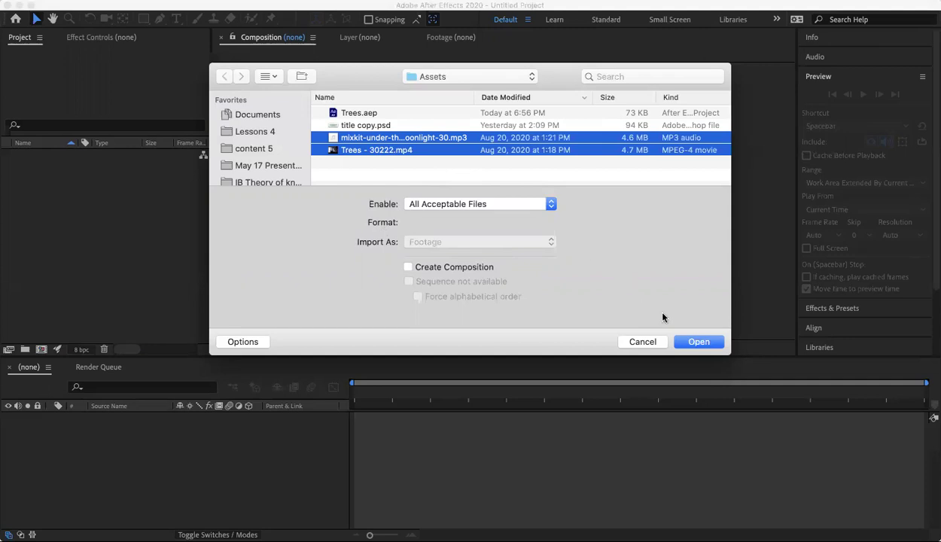
{"action": "left_click", "coordinate": [698, 343]}
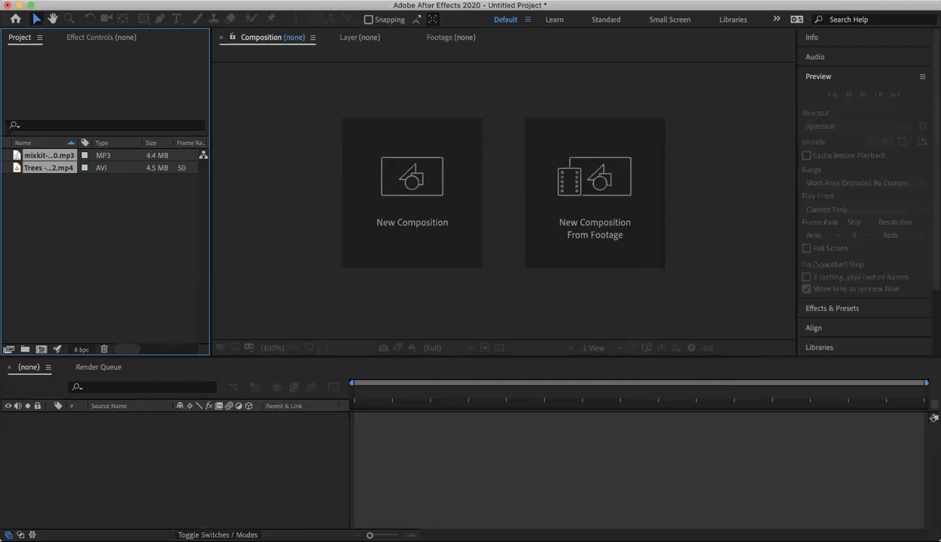
Import title copy.psd as a composition with editable layer styles, and review the details of the imported Trees video and MP3.
{"action": "left_click", "coordinate": [117, 0]}
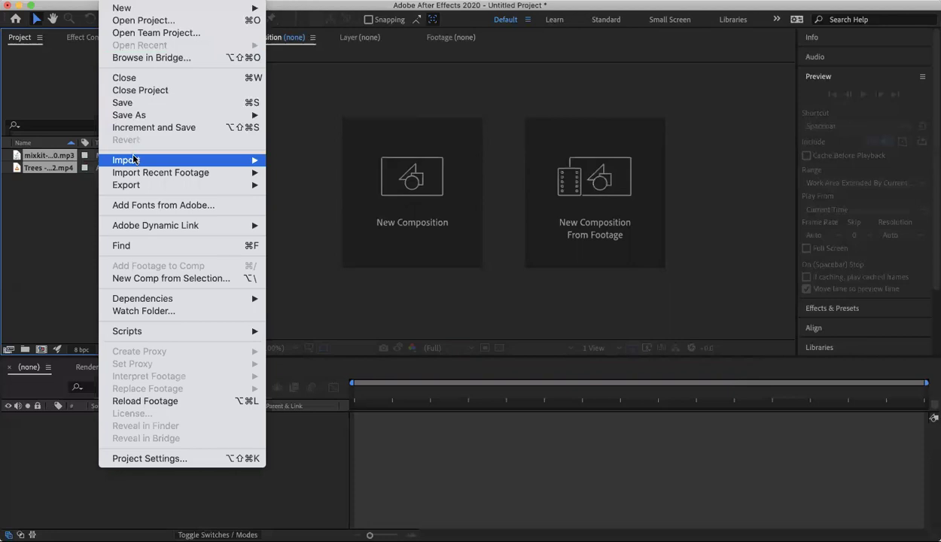
{"action": "mouse_move", "coordinate": [134, 160]}
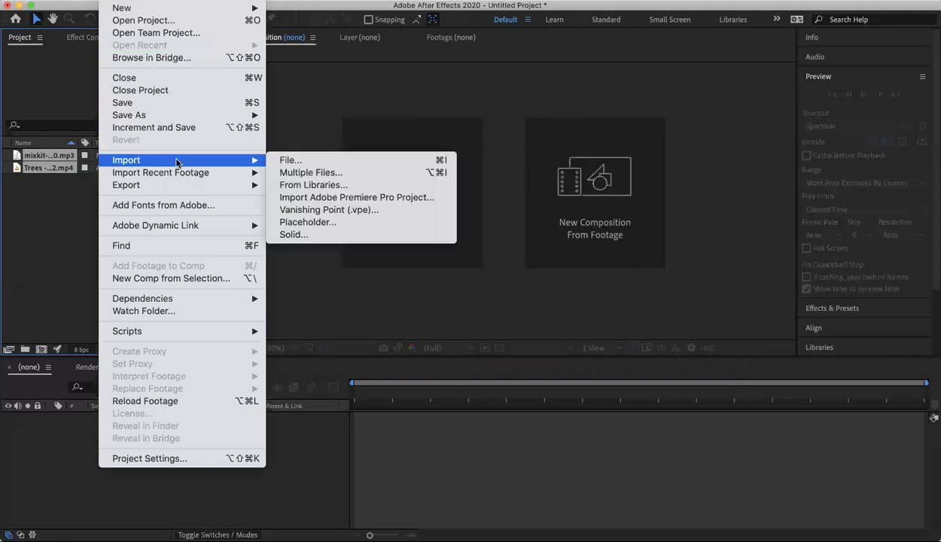
{"action": "left_click", "coordinate": [283, 161]}
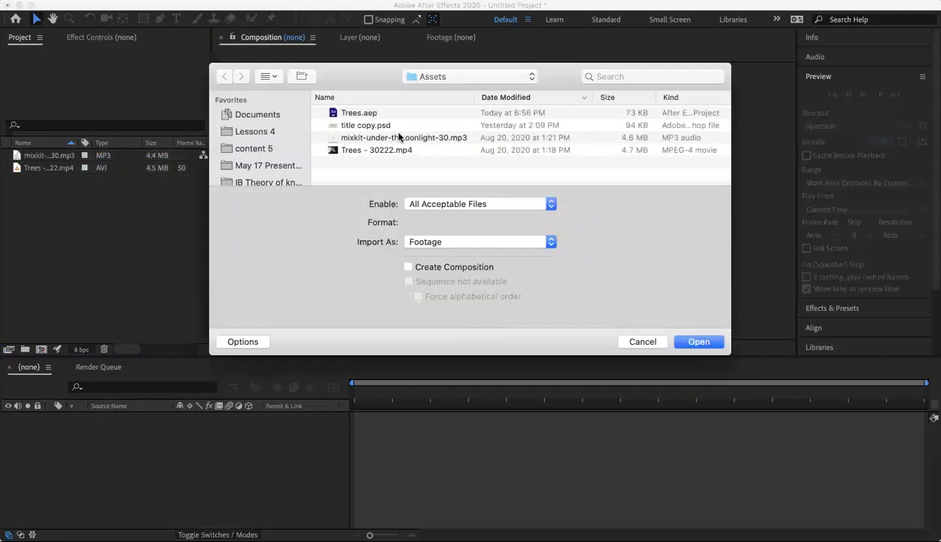
{"action": "left_click", "coordinate": [378, 126]}
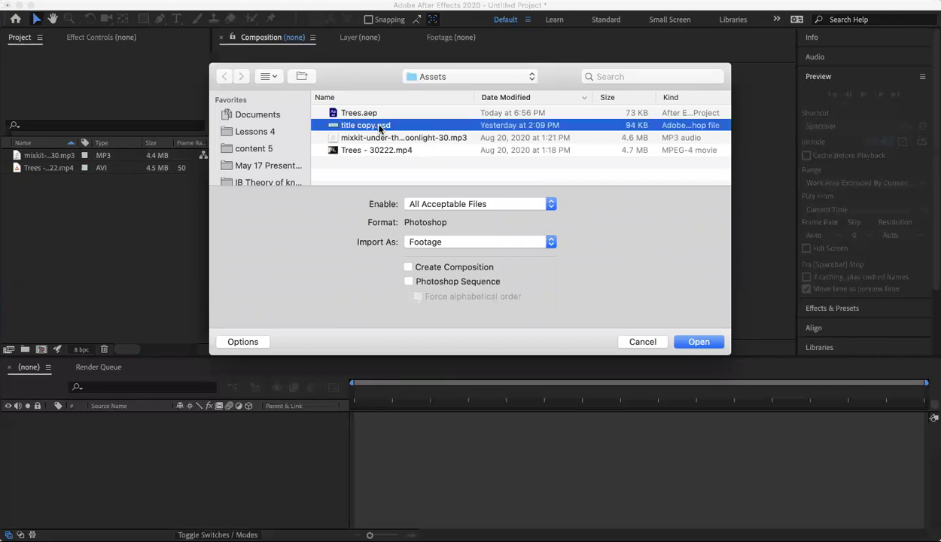
{"action": "left_click", "coordinate": [550, 244]}
{"action": "left_click", "coordinate": [431, 266]}
{"action": "left_click", "coordinate": [698, 342]}
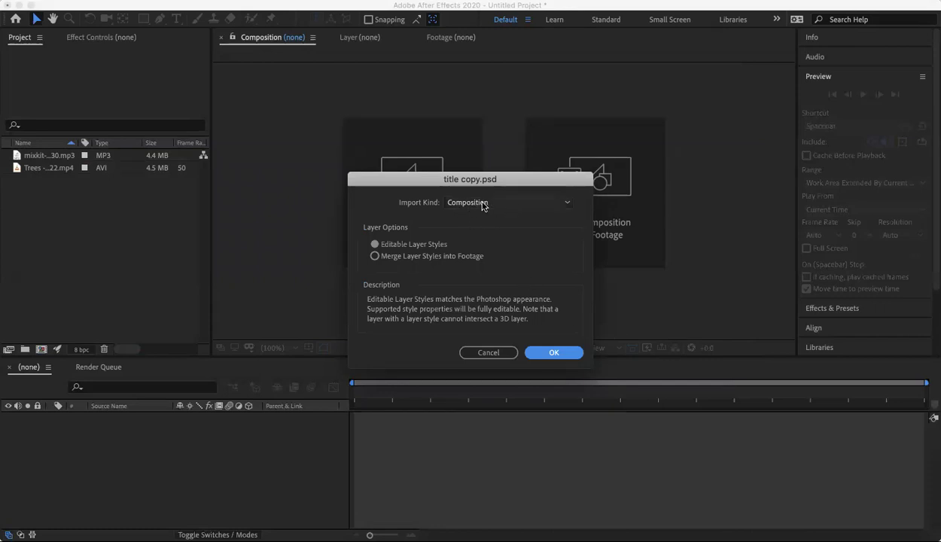
{"action": "left_click", "coordinate": [567, 203]}
{"action": "left_click", "coordinate": [567, 204]}
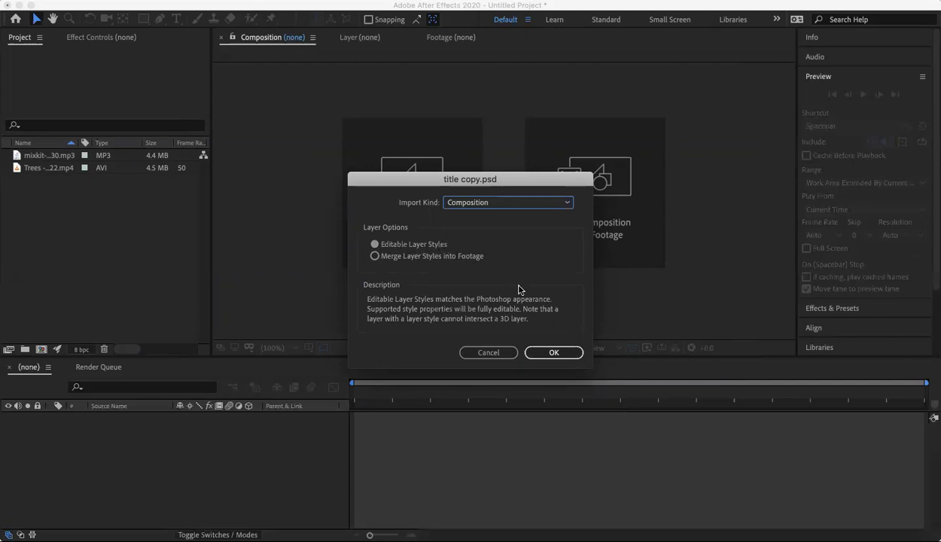
{"action": "left_click", "coordinate": [551, 351]}
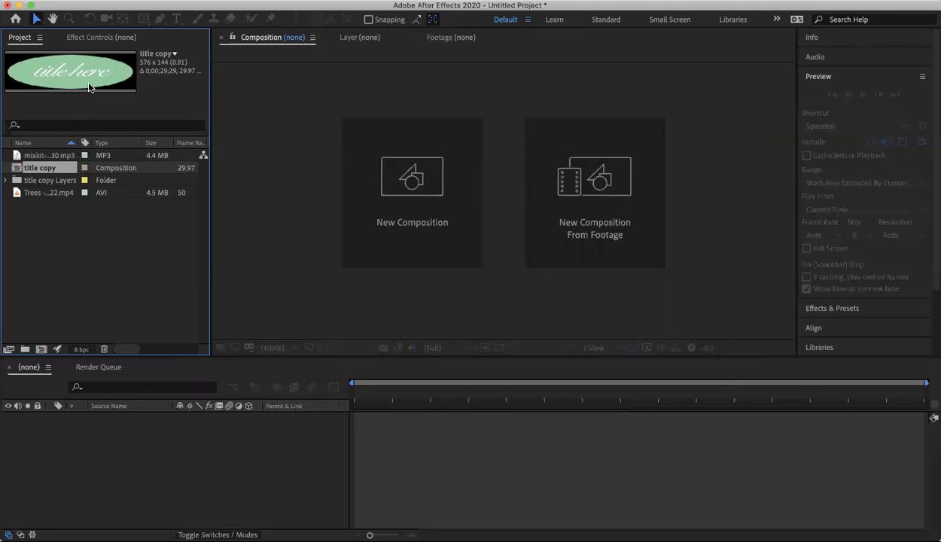
{"action": "left_click", "coordinate": [49, 194]}
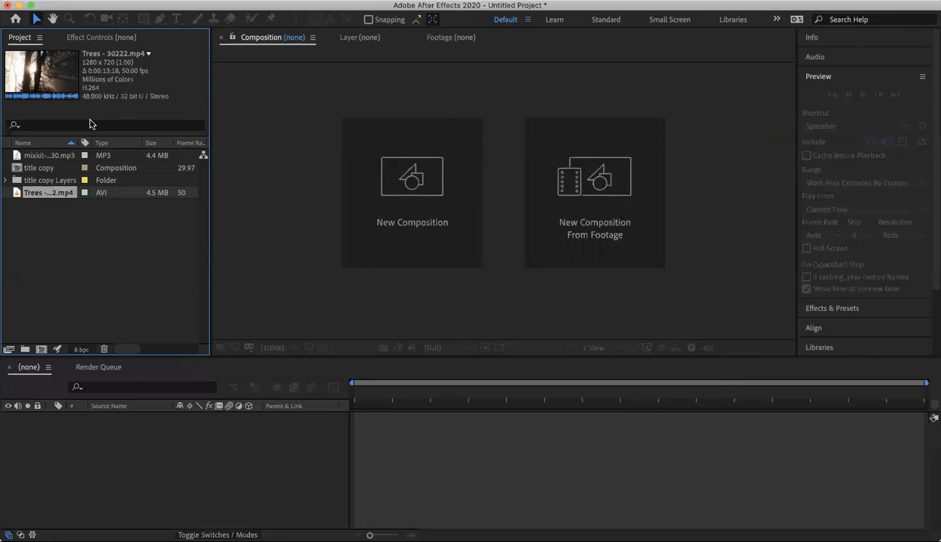
{"action": "left_click", "coordinate": [54, 158]}
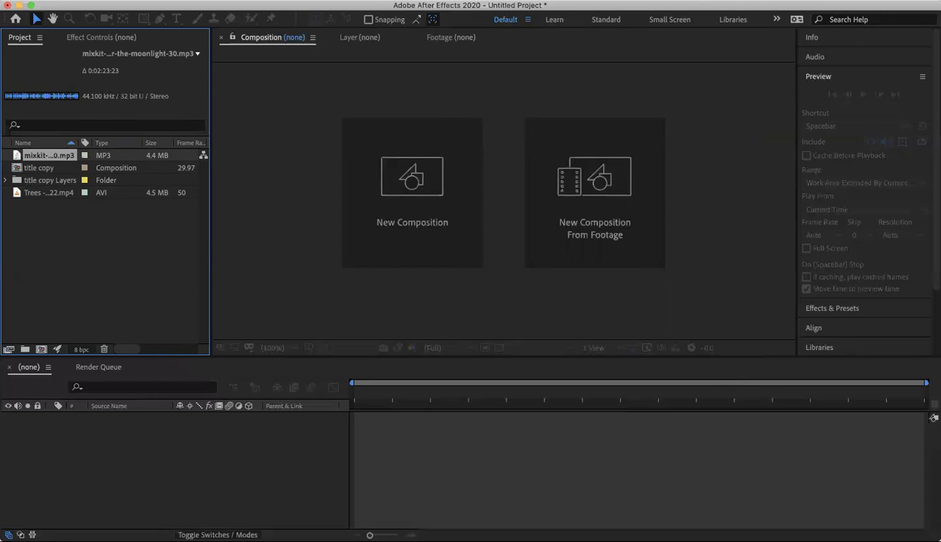
Save the project as Trees in the Assets folder, replacing the existing Trees.aep file.
{"action": "left_click", "coordinate": [113, 0]}
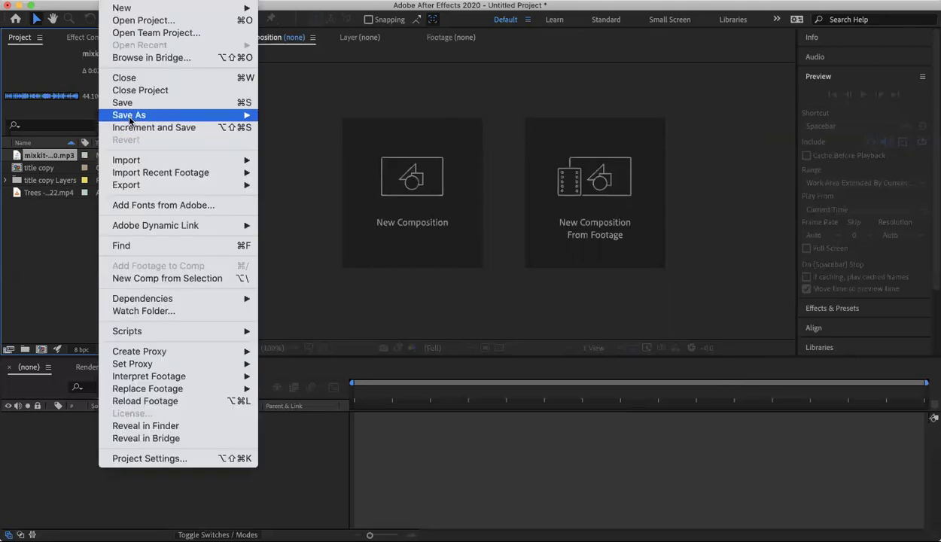
{"action": "mouse_move", "coordinate": [135, 117]}
{"action": "left_click", "coordinate": [290, 115]}
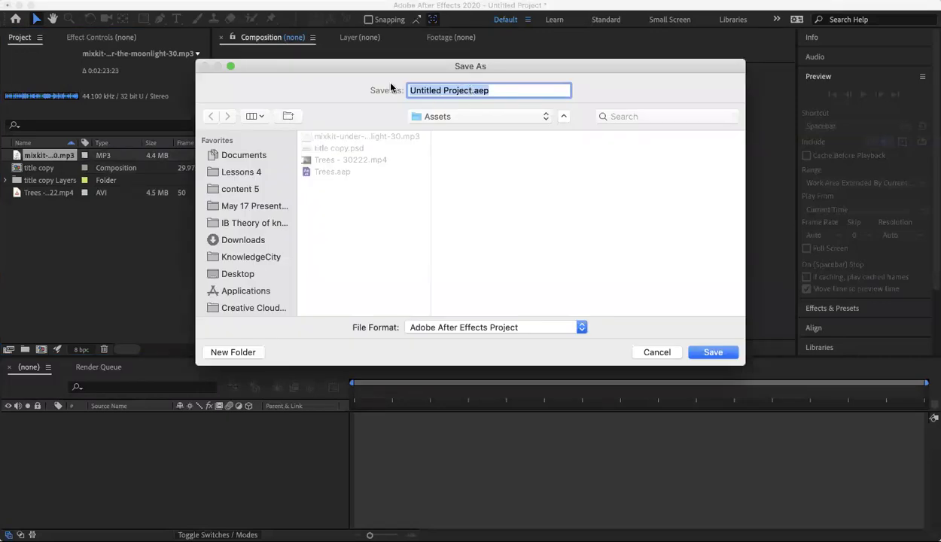
{"action": "left_click", "coordinate": [473, 91]}
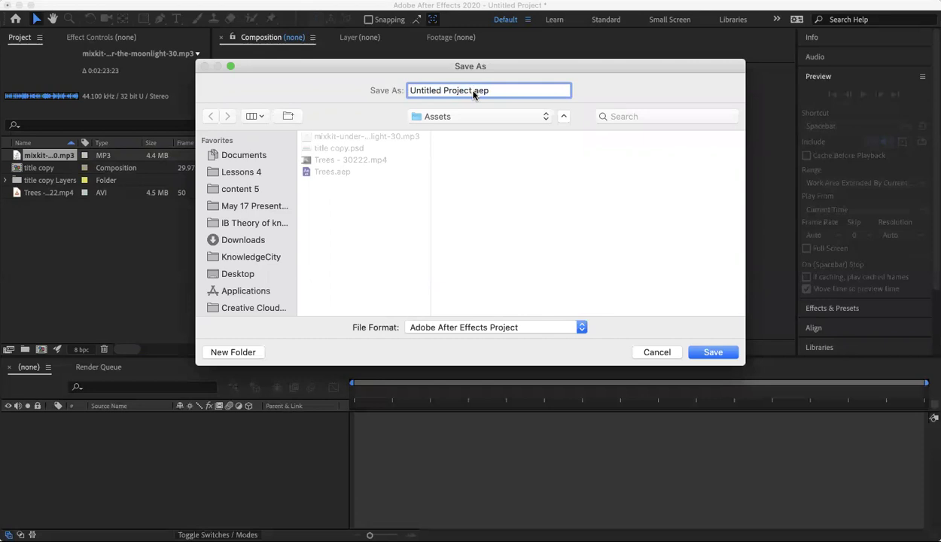
{"action": "key", "text": "BackSpace"}
{"action": "key", "text": "BackSpace"}
{"action": "key", "text": "BackSpace"}
{"action": "key", "text": "BackSpace"}
{"action": "key", "text": "BackSpace"}
{"action": "key", "text": "BackSpace"}
{"action": "key", "text": "BackSpace"}
{"action": "key", "text": "BackSpace"}
{"action": "key", "text": "BackSpace"}
{"action": "key", "text": "BackSpace"}
{"action": "key", "text": "BackSpace"}
{"action": "key", "text": "BackSpace"}
{"action": "key", "text": "BackSpace"}
{"action": "key", "text": "BackSpace"}
{"action": "key", "text": "BackSpace"}
{"action": "key", "text": "BackSpace"}
{"action": "type", "text": "Trees"}
{"action": "left_click", "coordinate": [712, 354]}
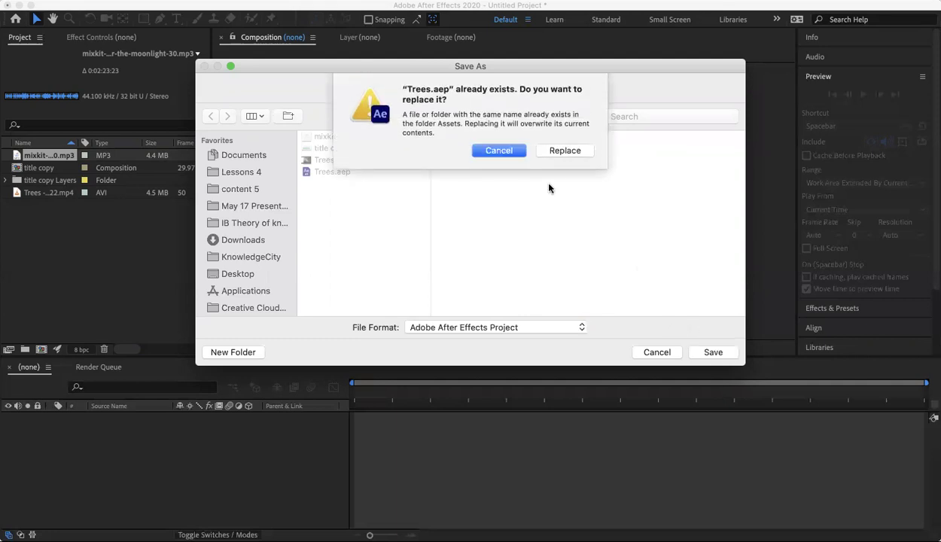
{"action": "left_click", "coordinate": [575, 153]}
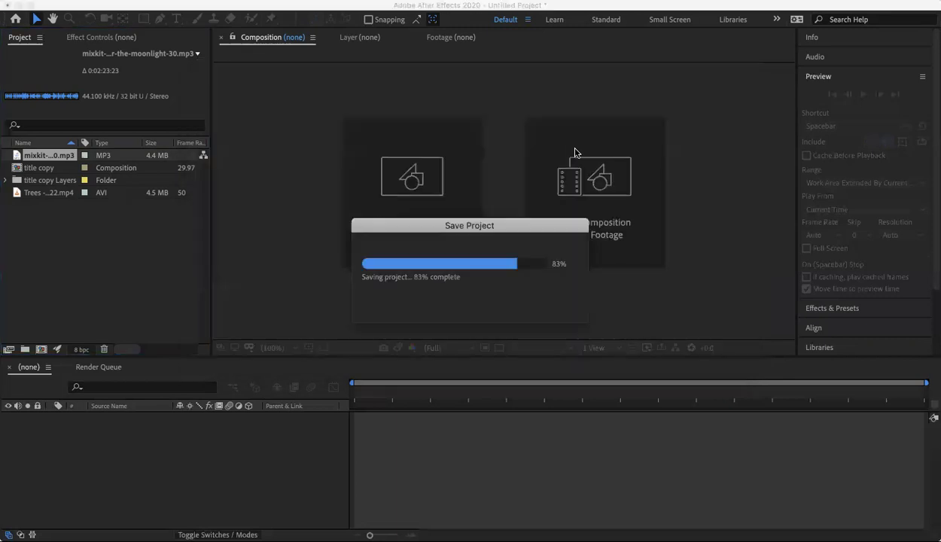